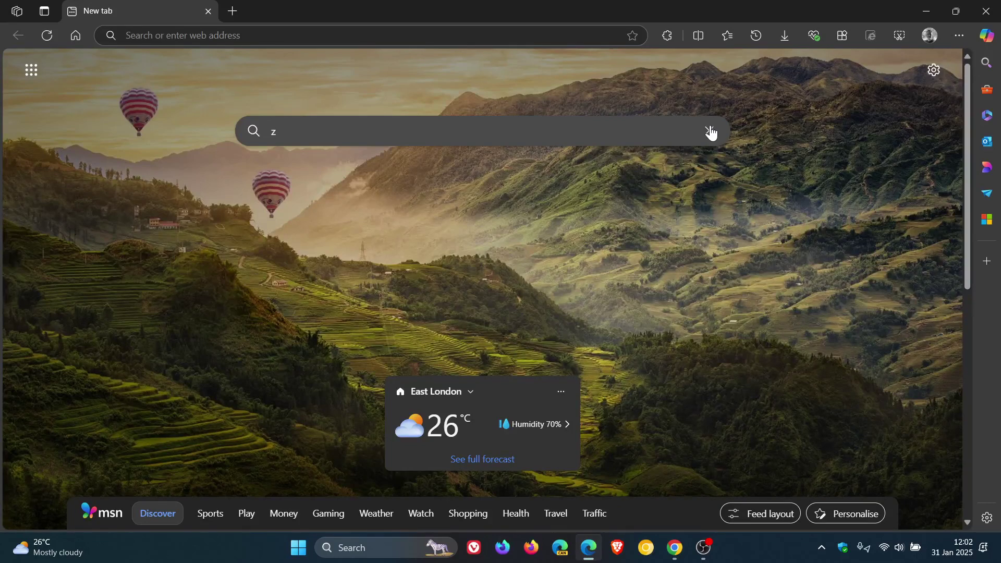
Clear the stray letter 'z' from Edge's new-tab search box
{"action": "left_click", "coordinate": [709, 132]}
{"action": "left_click", "coordinate": [674, 548]}
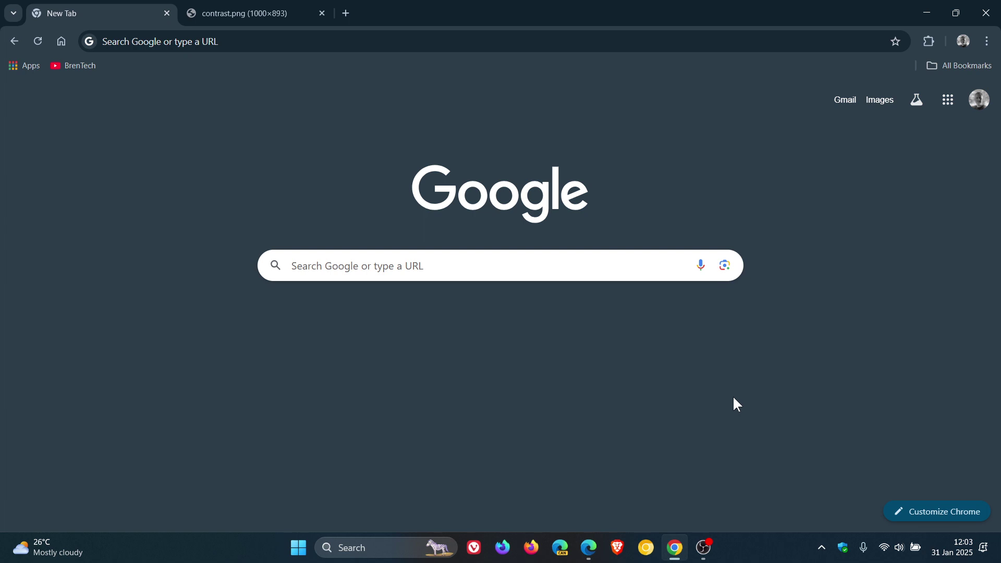
Show the contrast.png tab and enlarge the image to full size
{"action": "left_click", "coordinate": [277, 14]}
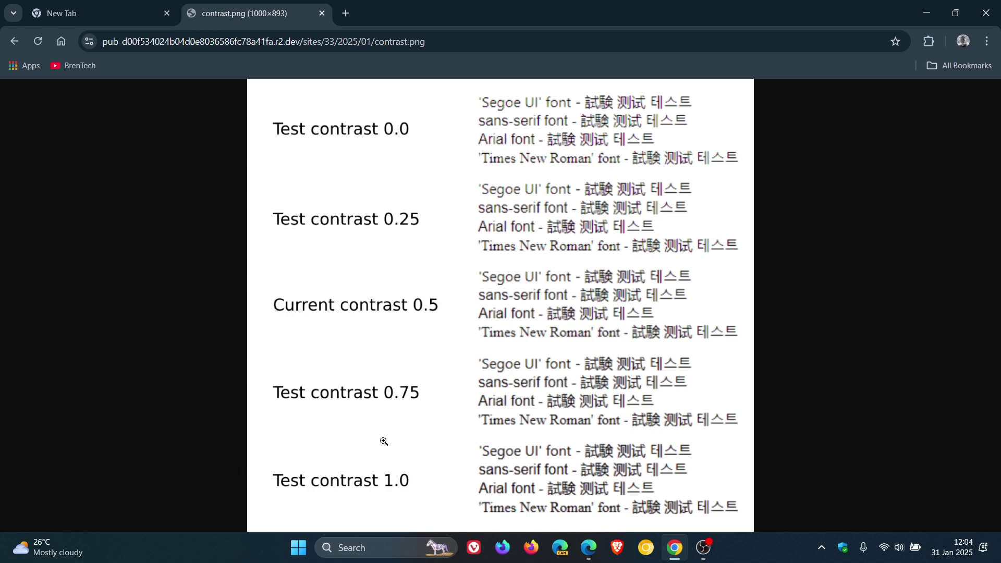
{"action": "left_click", "coordinate": [509, 473]}
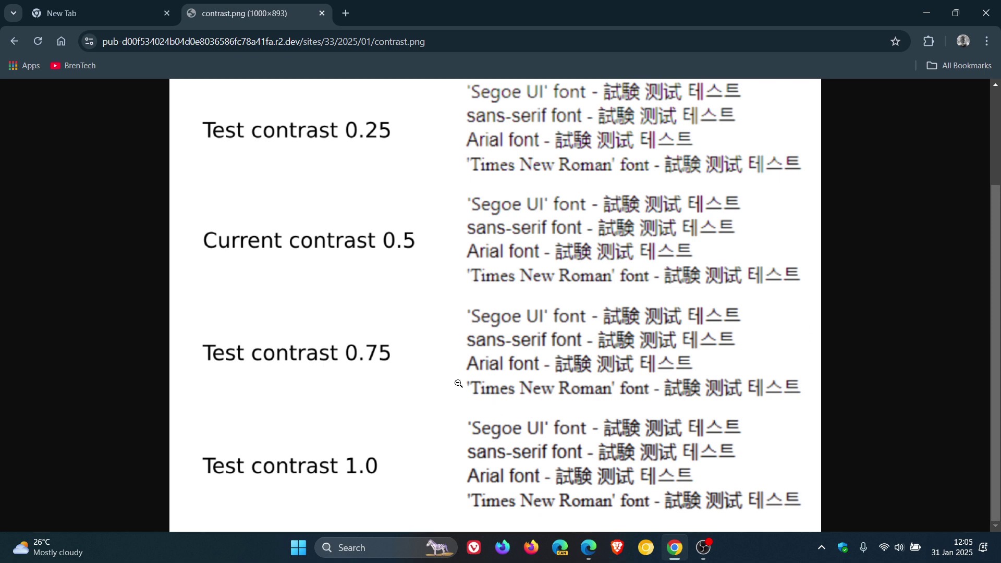
Shrink the contrast image to fit the window and bring Edge forward
{"action": "left_click", "coordinate": [451, 368]}
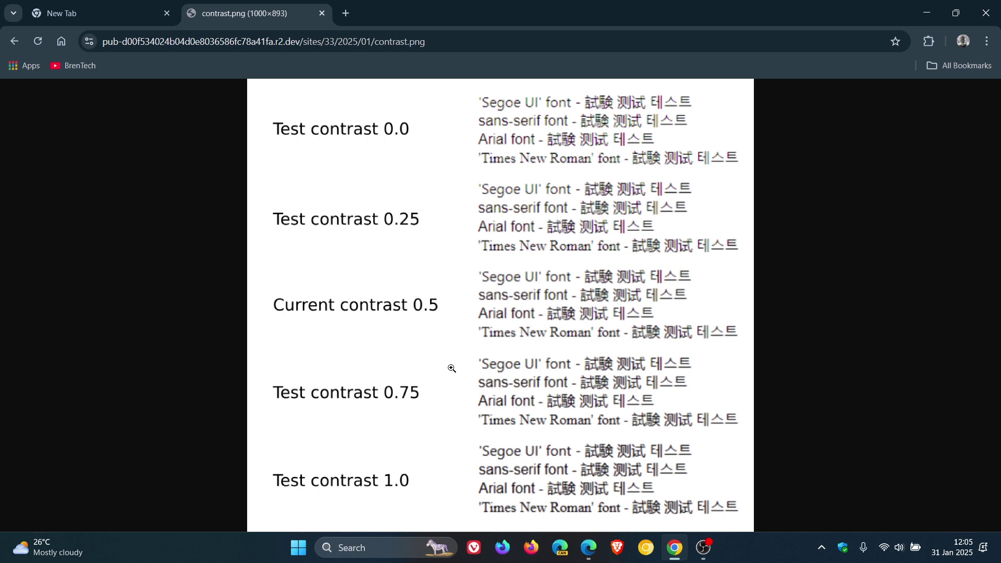
{"action": "mouse_move", "coordinate": [588, 548]}
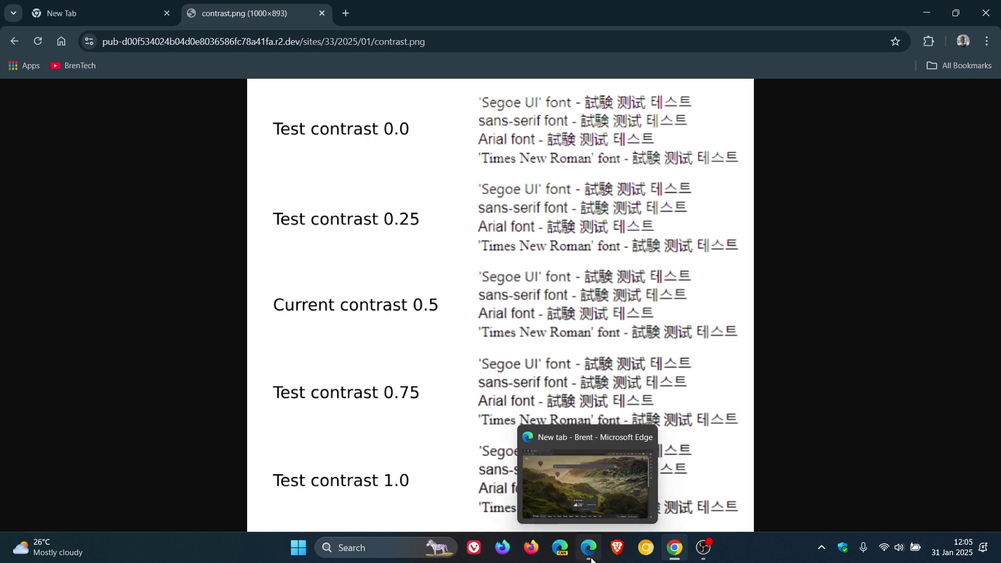
{"action": "left_click", "coordinate": [649, 526]}
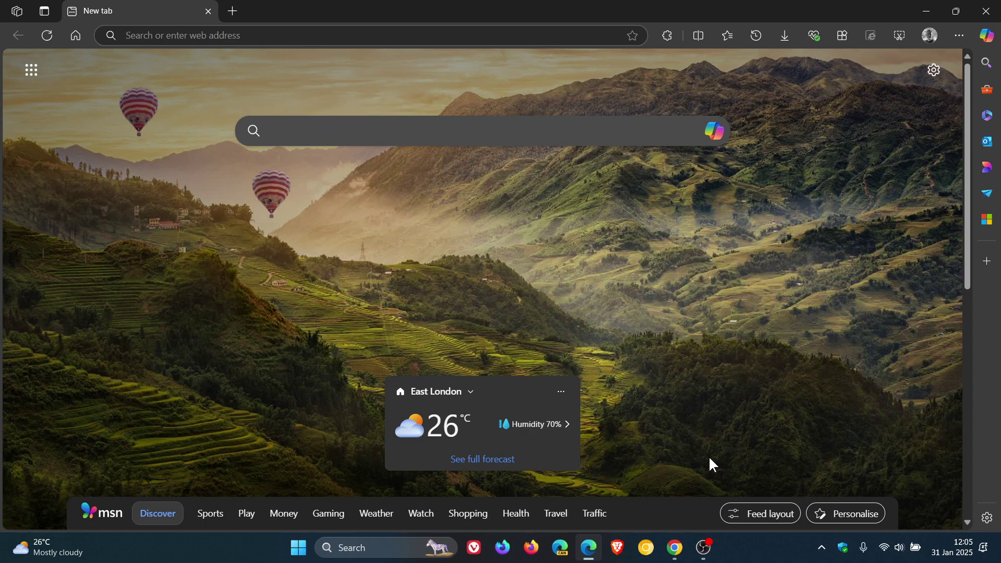
Return to Chrome and make its Google new tab page active
{"action": "left_click", "coordinate": [674, 548]}
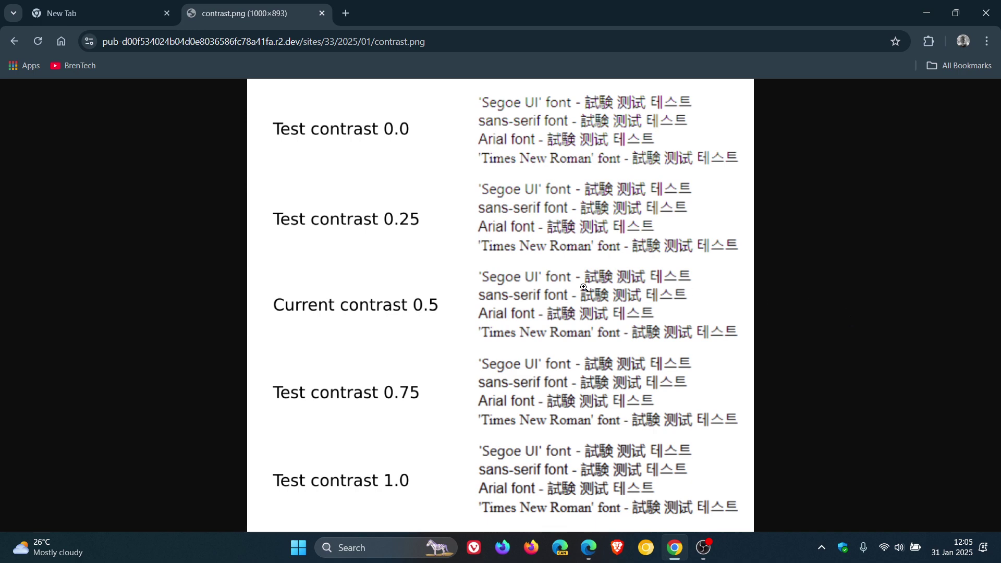
{"action": "left_click", "coordinate": [105, 13]}
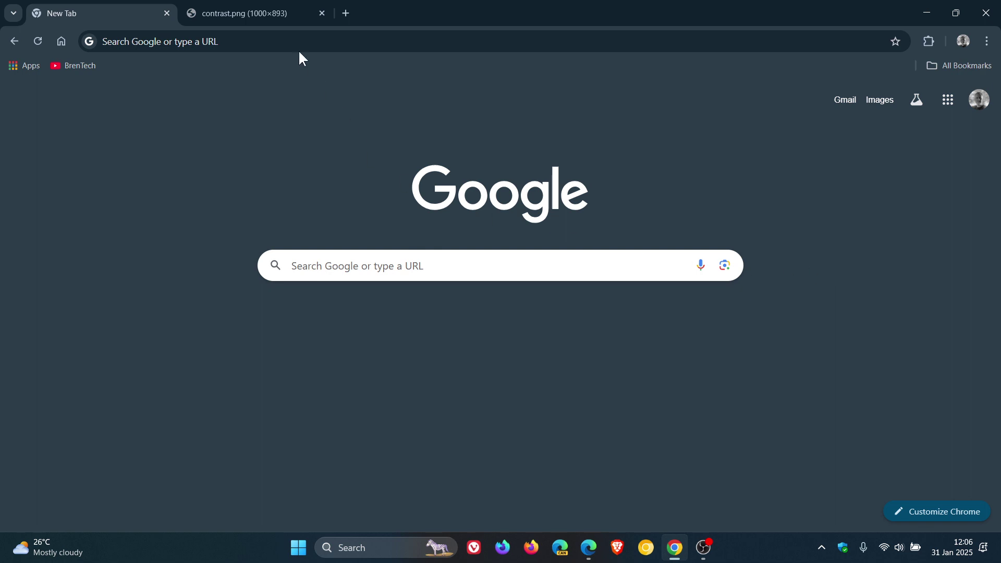
{"action": "left_click", "coordinate": [281, 22]}
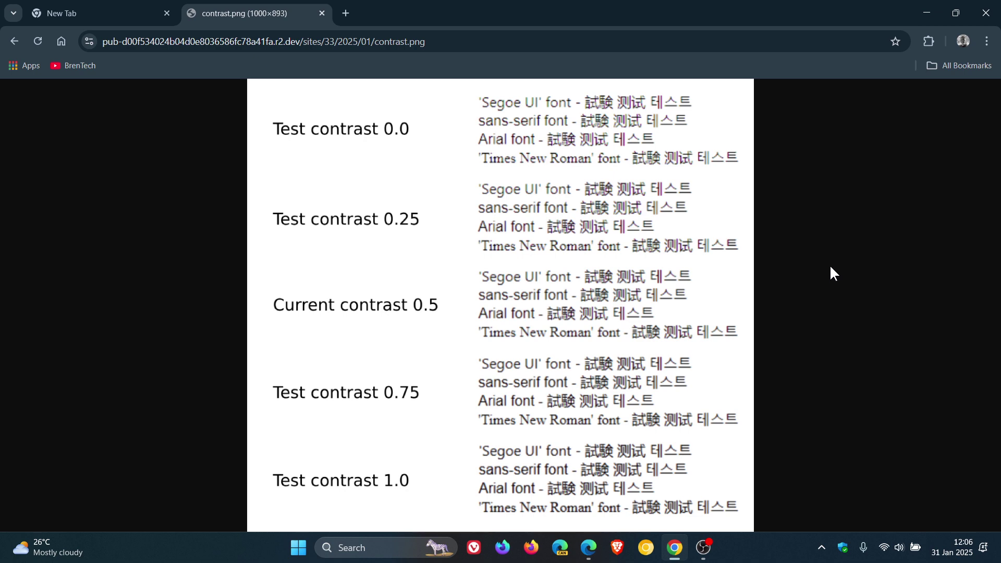
{"action": "left_click", "coordinate": [455, 312]}
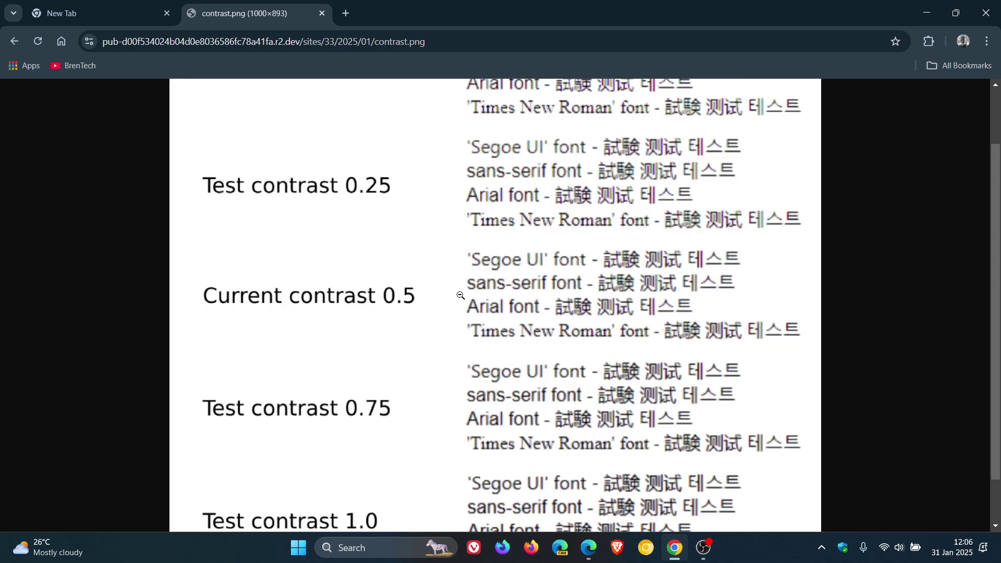
{"action": "left_click", "coordinate": [449, 295]}
{"action": "left_click", "coordinate": [441, 495]}
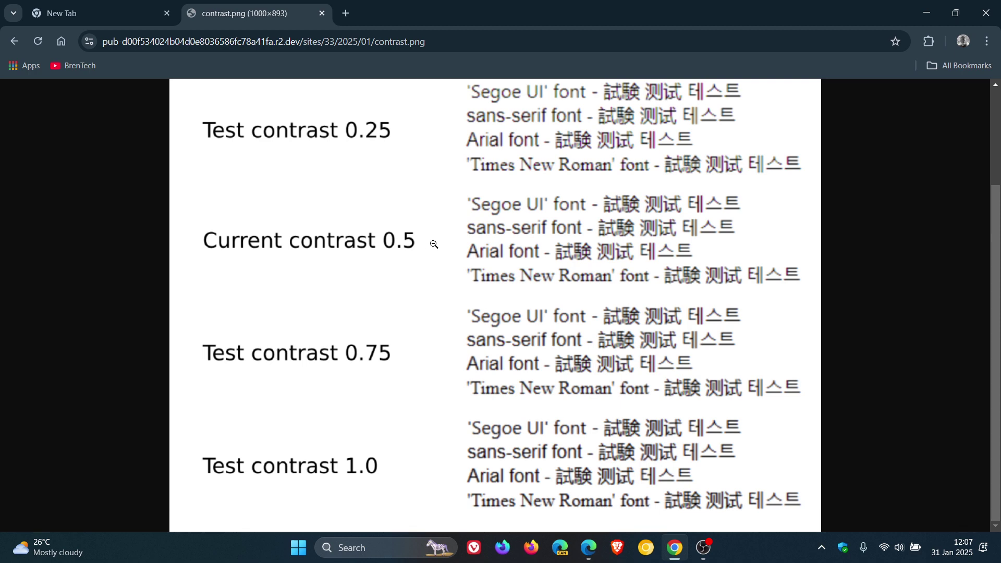
{"action": "left_click", "coordinate": [427, 348]}
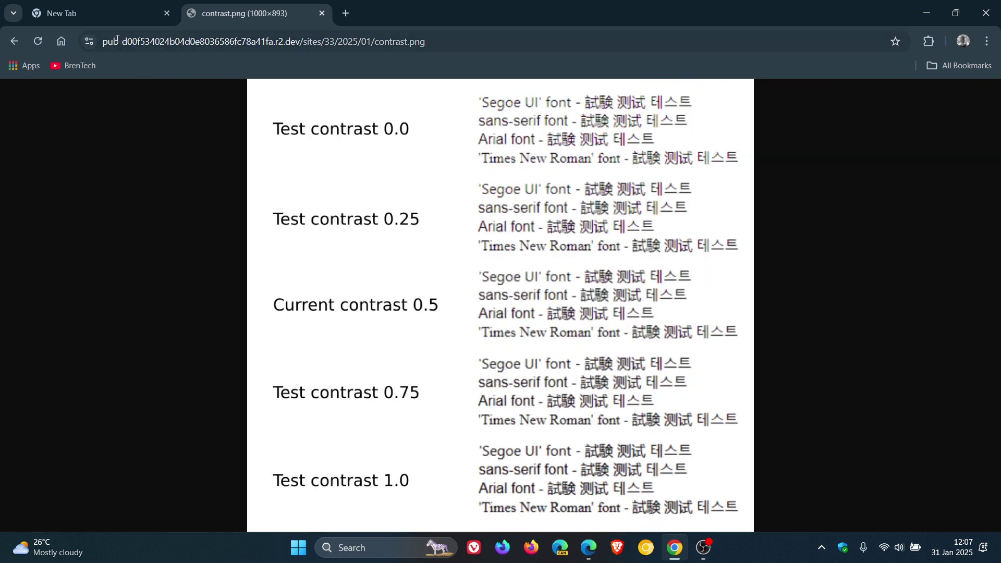
{"action": "left_click", "coordinate": [107, 14]}
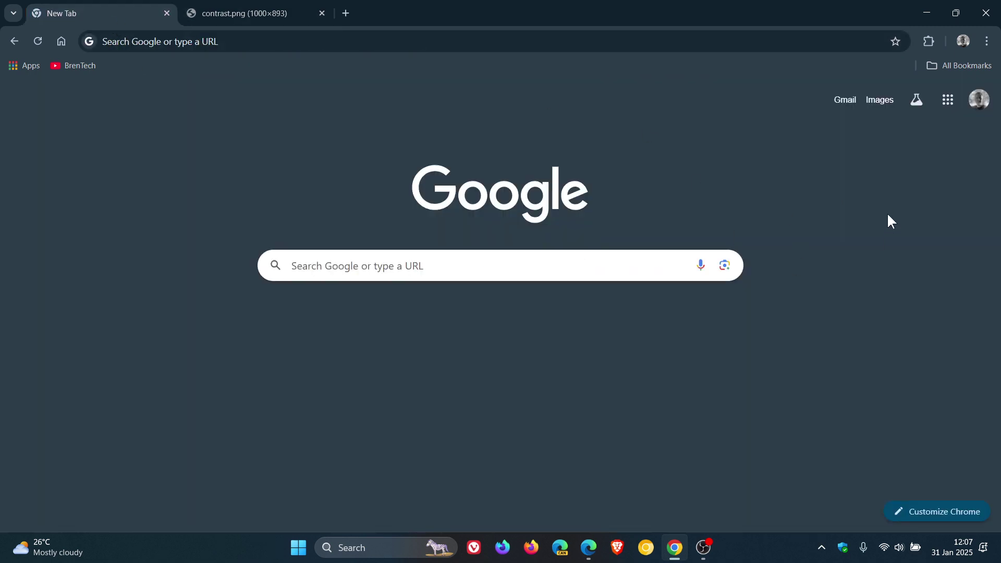